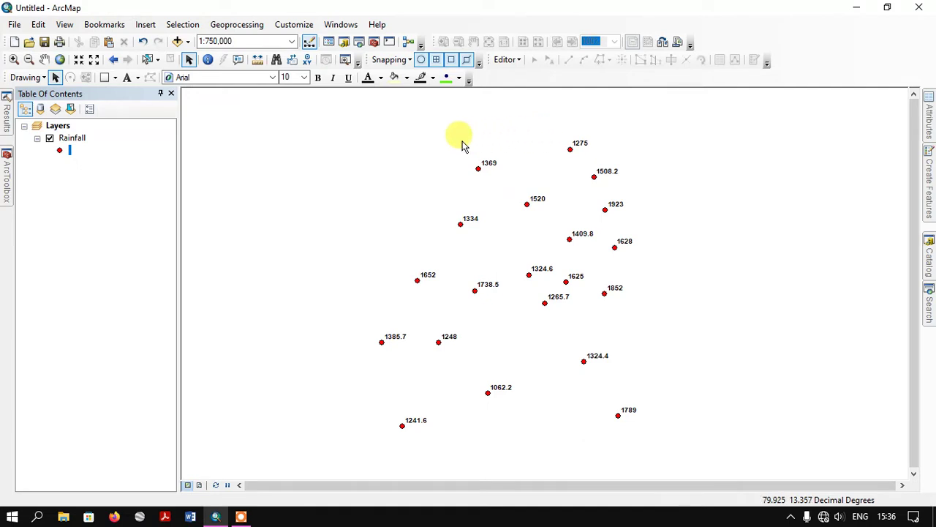
- Look over the Rainfall layer's point symbol choices, then close them unchanged
scroll(444, 147, "up", 1)
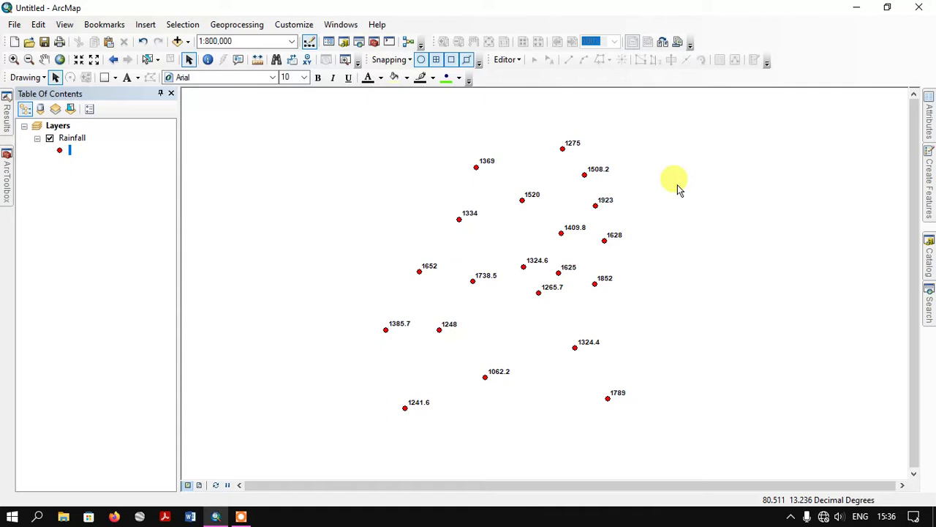
scroll(678, 190, "down", 1)
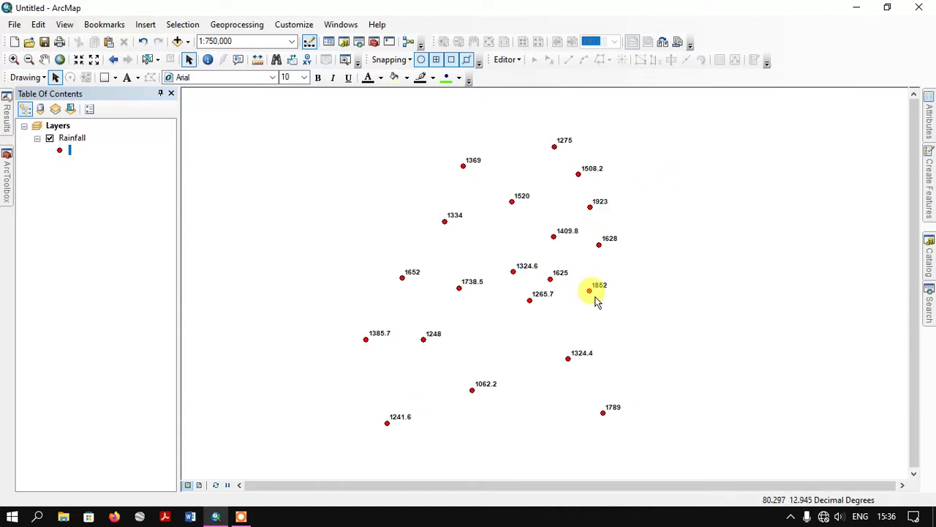
left_click(73, 141)
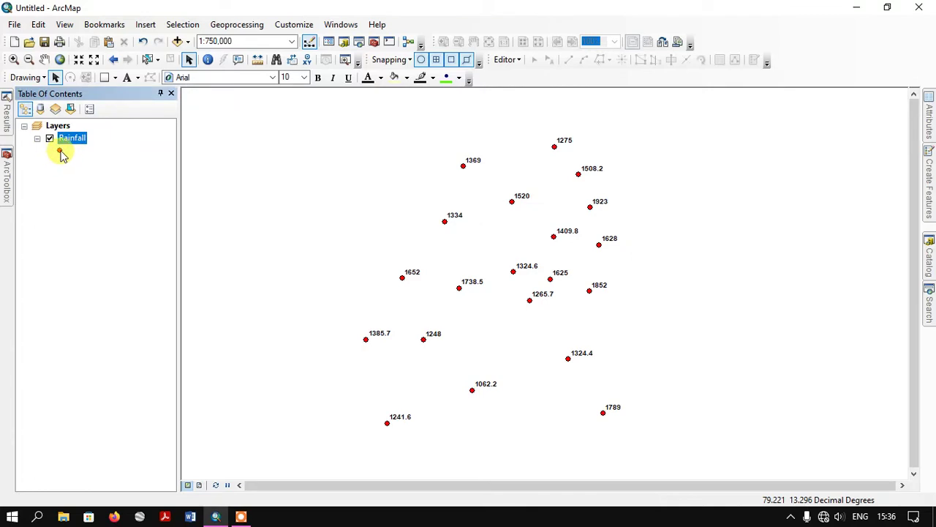
left_click(60, 151)
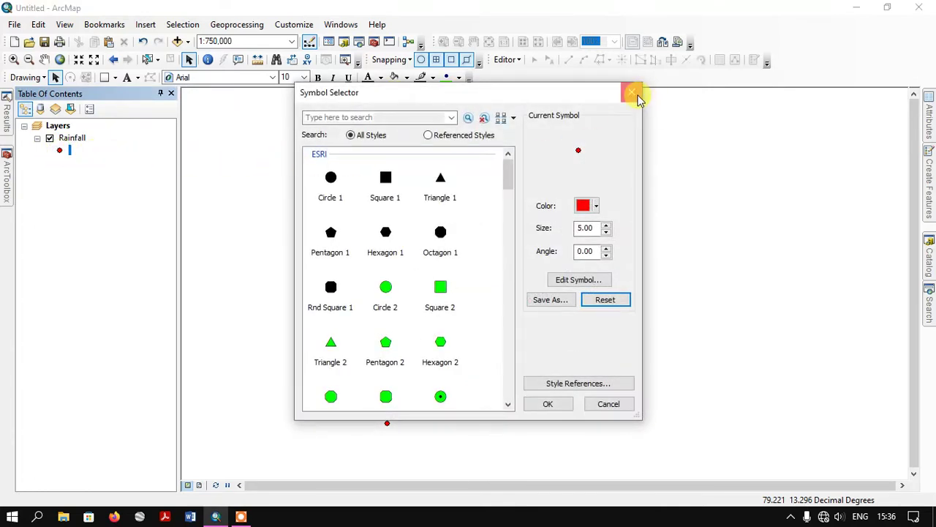
left_click(634, 93)
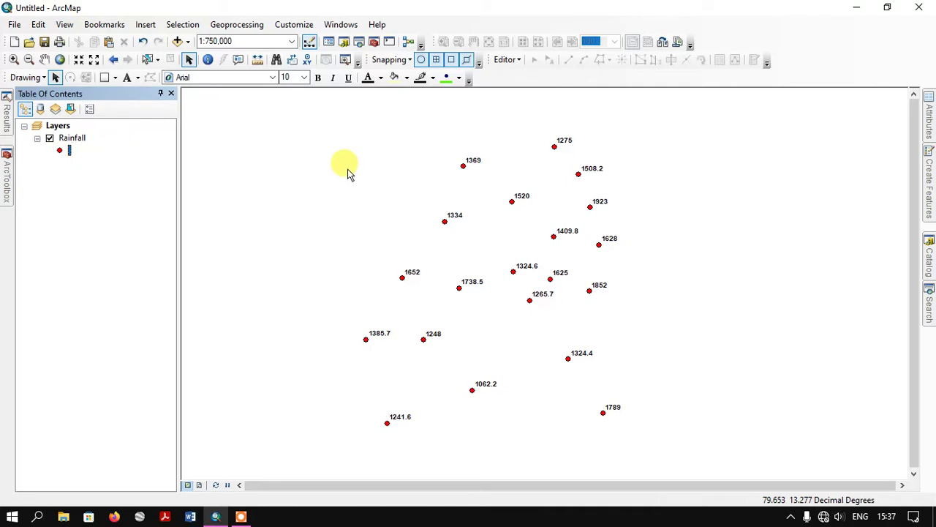
- Open the IDW tool from ArcToolbox's Spatial Analyst Tools > Interpolation toolset
left_click(373, 42)
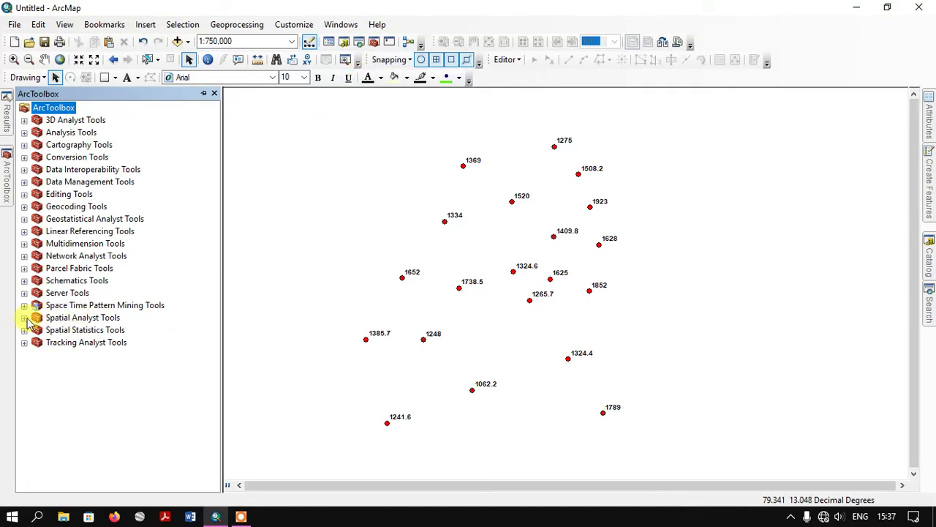
left_click(84, 322)
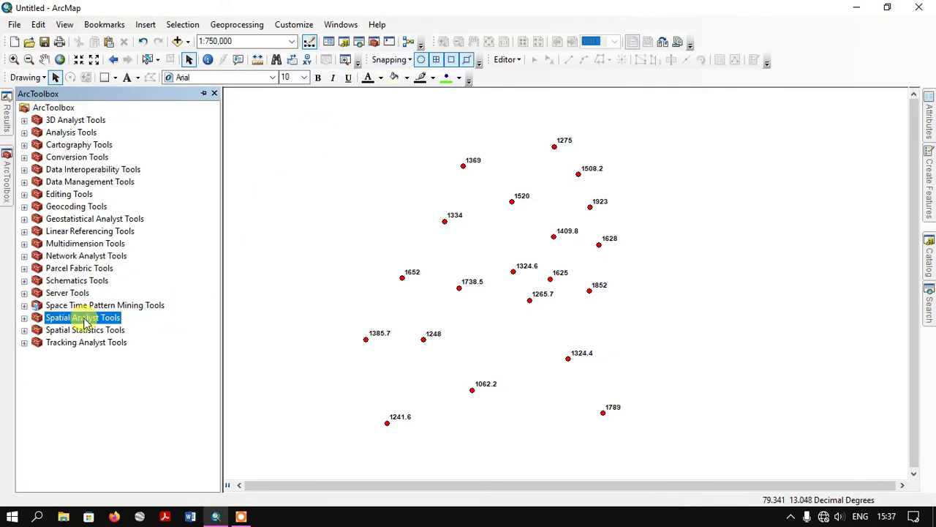
left_click(25, 319)
scroll(81, 294, "down", 1)
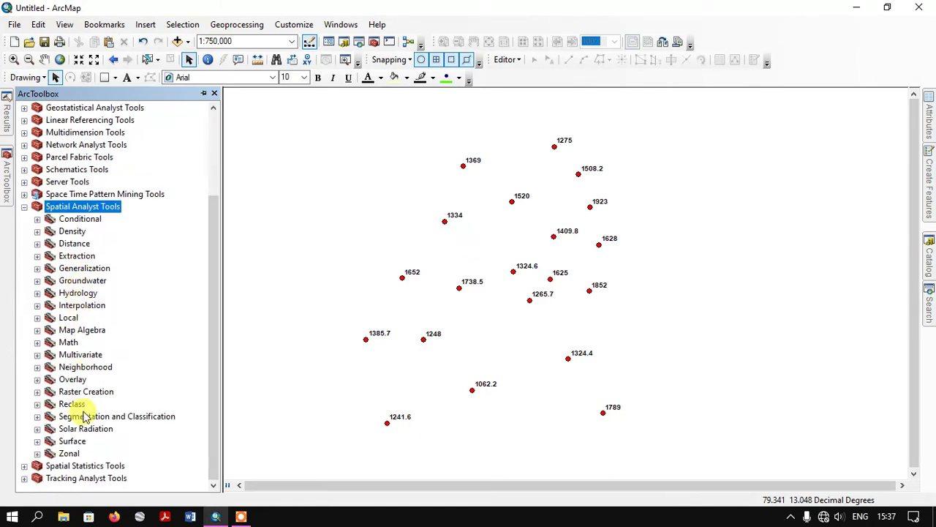
left_click(62, 306)
left_click(37, 305)
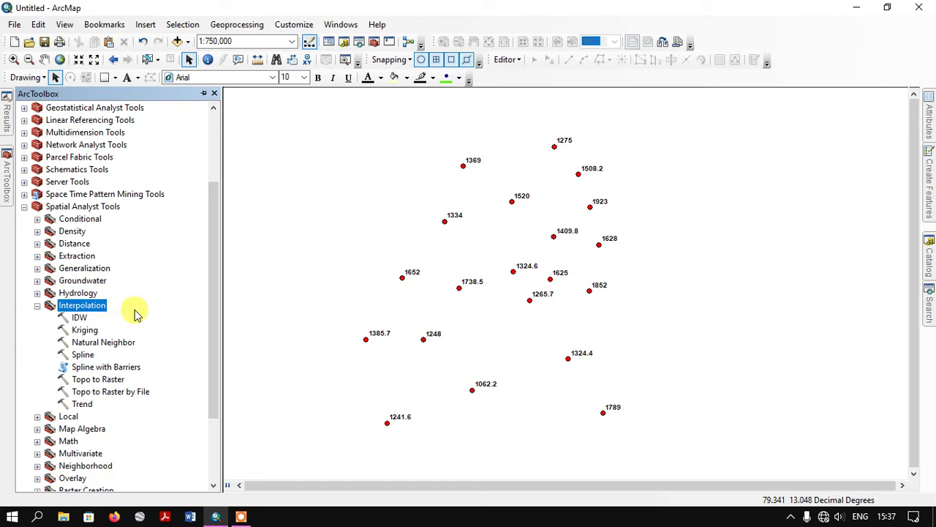
left_click(79, 318)
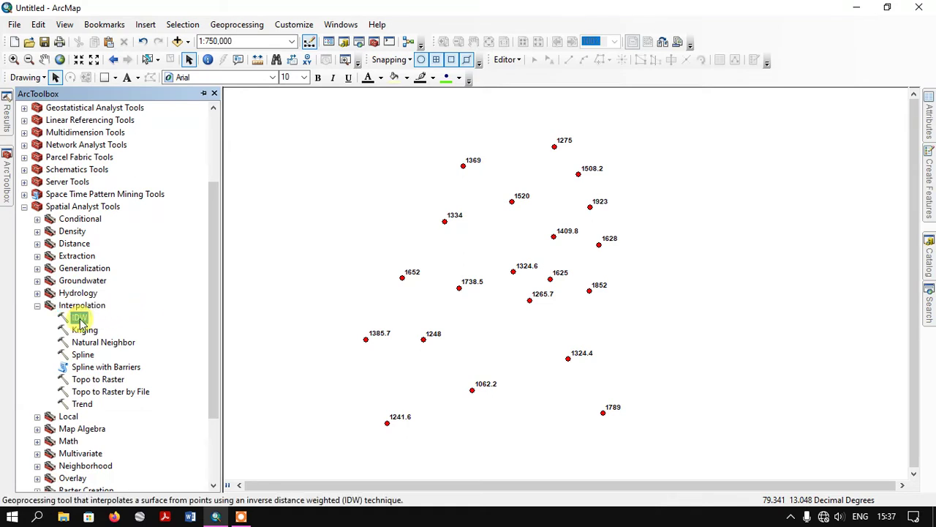
double_click(81, 318)
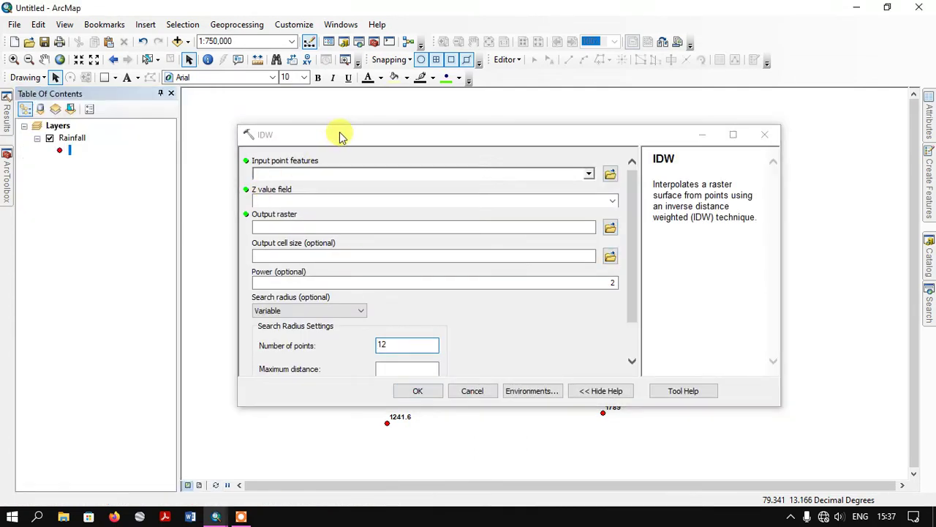
- Close the IDW tool window, returning to the Rainfall stations map
left_click_drag(338, 133, 351, 137)
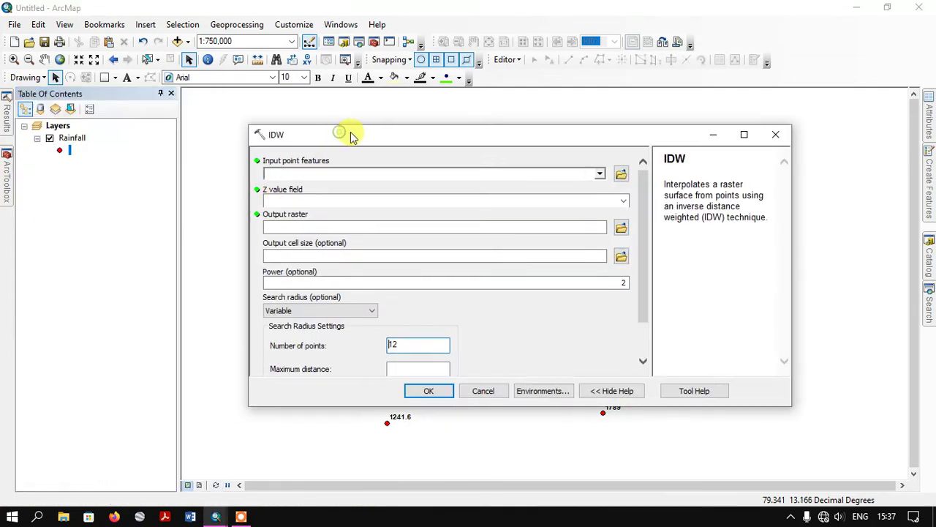
left_click(774, 136)
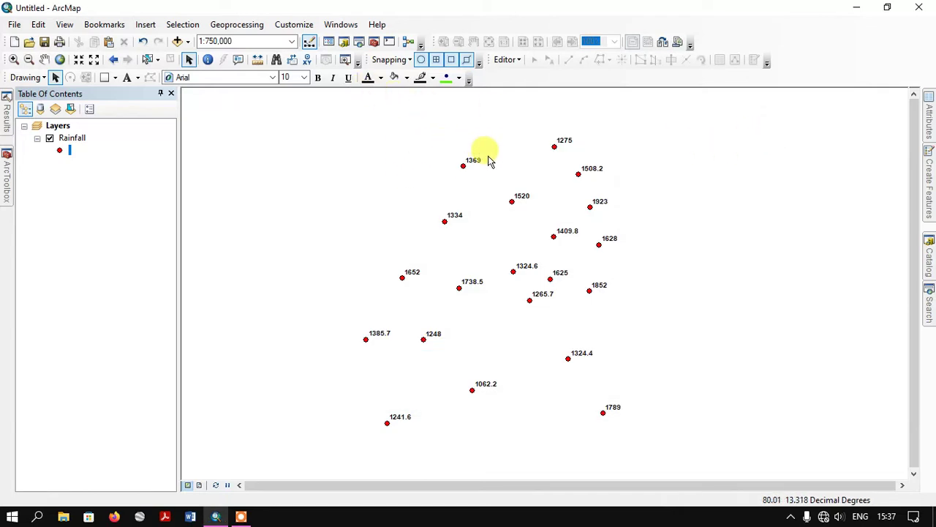
- Search for IDW and open the IDW (Spatial Analyst) tool from the results
left_click(360, 42)
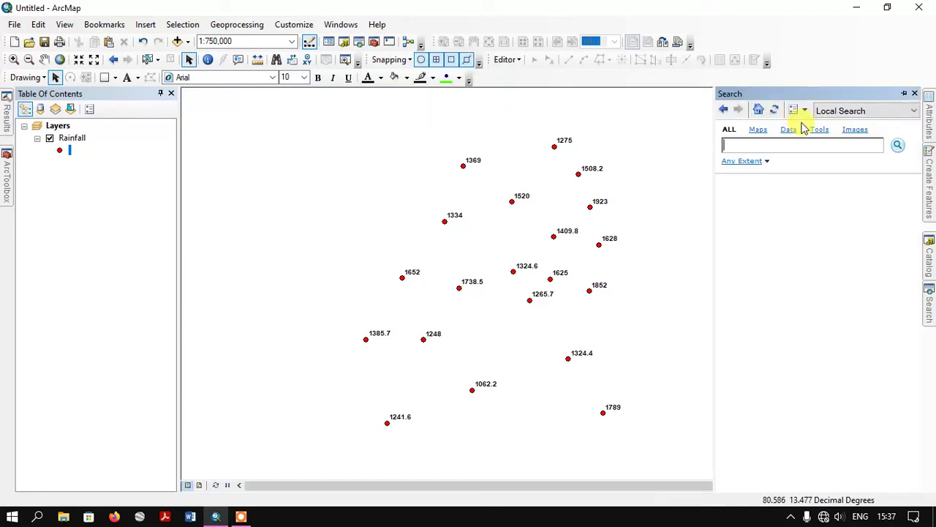
left_click(792, 149)
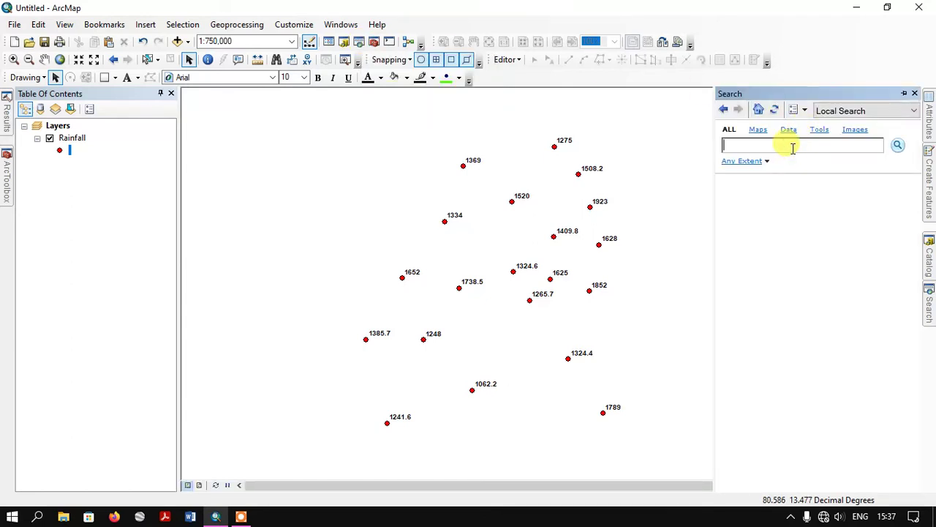
left_click(898, 146)
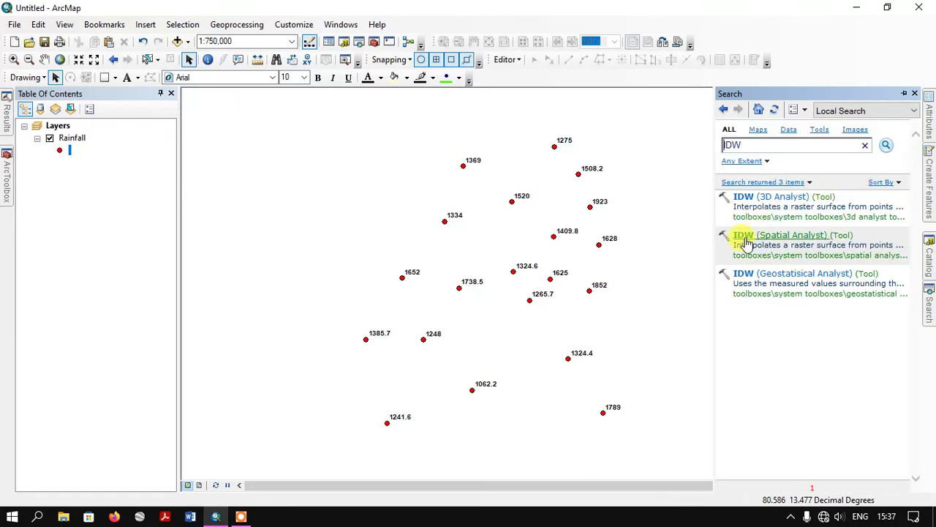
left_click(783, 236)
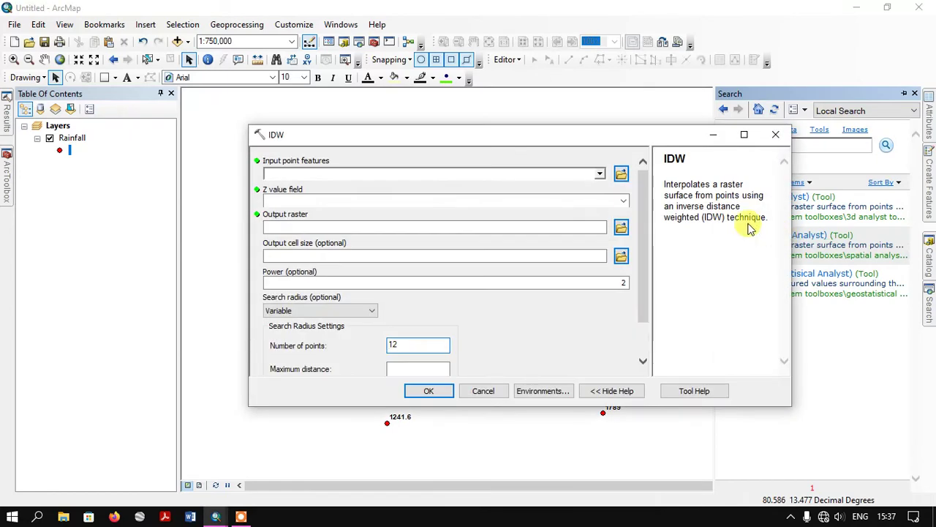
- Set the IDW input point features to the Rainfall layer
left_click_drag(638, 139, 604, 136)
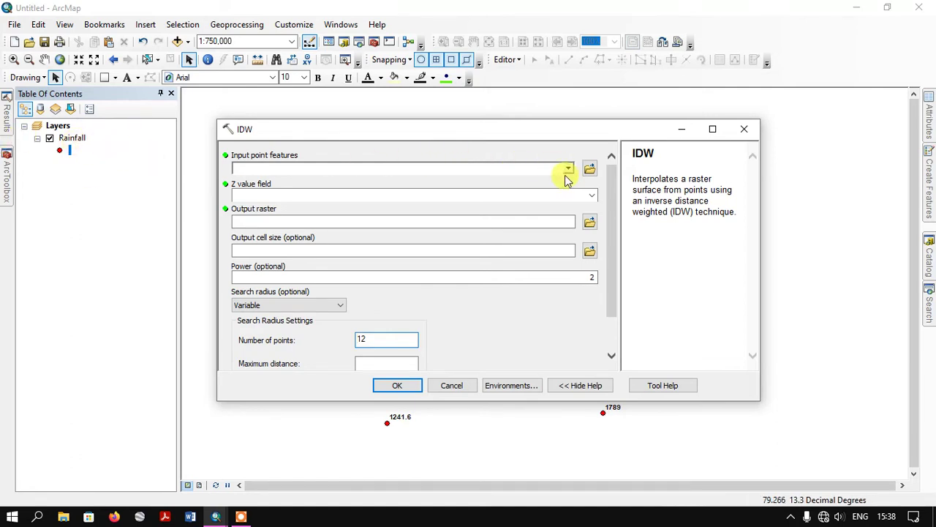
left_click(568, 173)
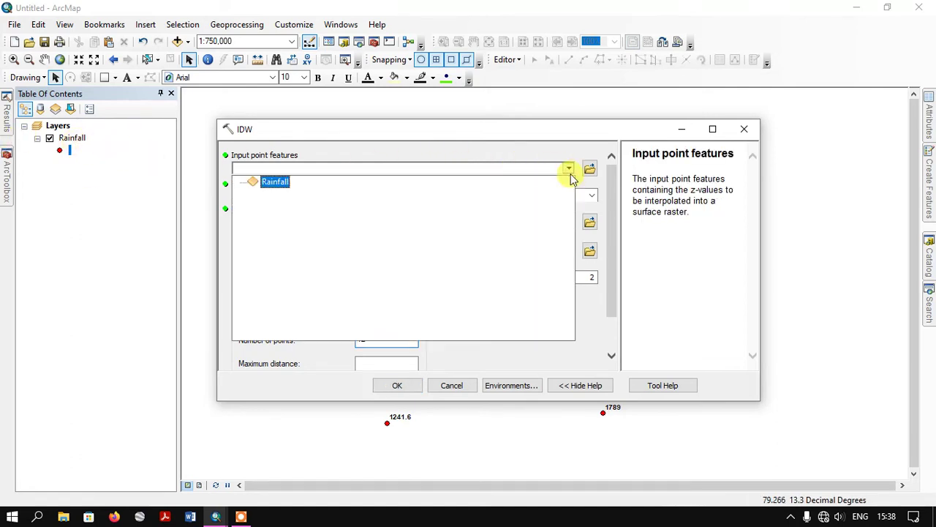
left_click(269, 181)
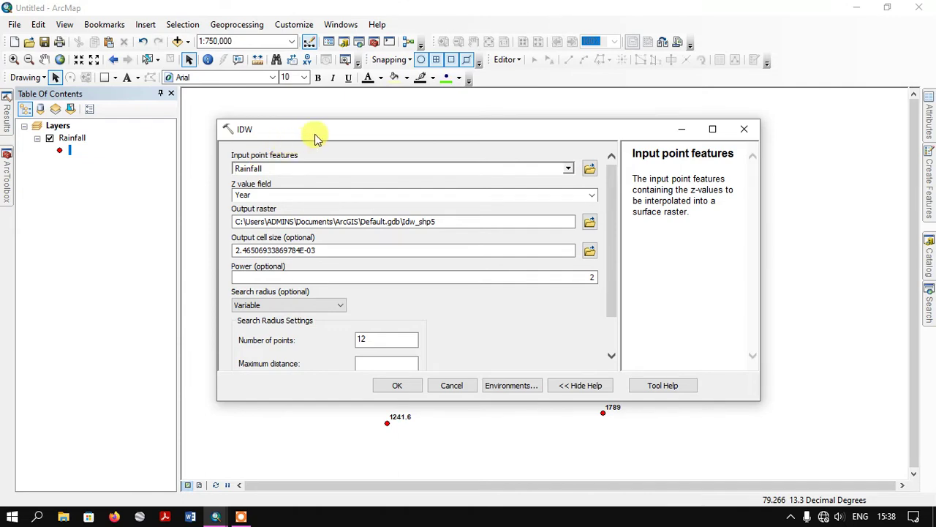
left_click_drag(333, 133, 361, 275)
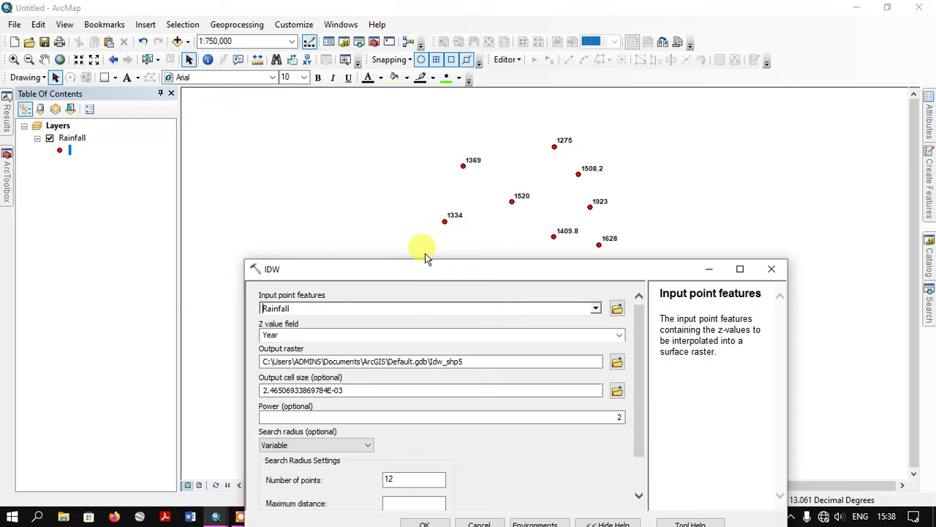
left_click_drag(441, 270, 409, 76)
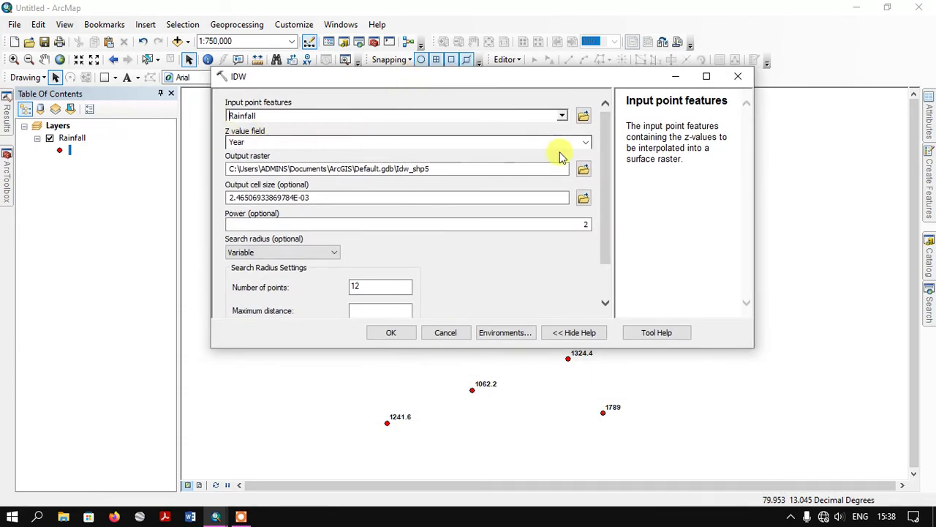
- Use the Rainfall field as Z value, review cell size and search radius, and run IDW
left_click(585, 143)
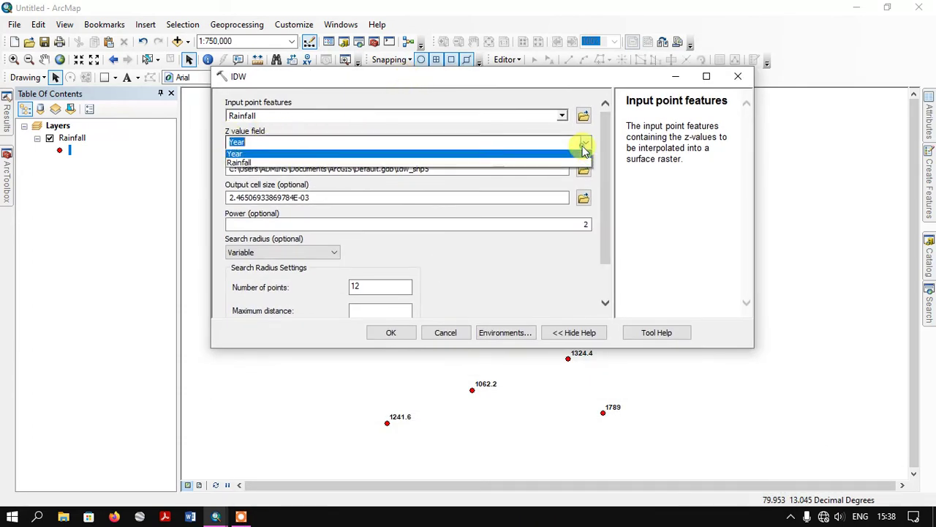
left_click(283, 164)
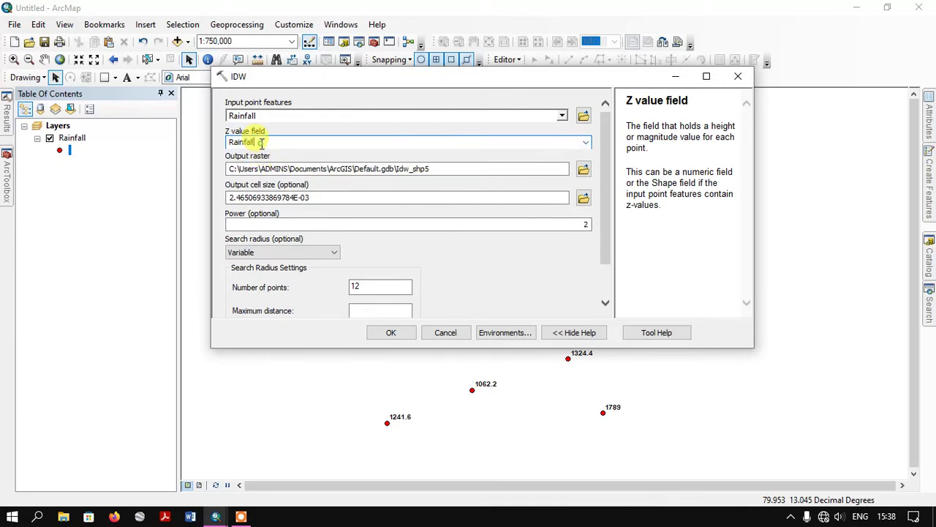
left_click_drag(261, 144, 227, 142)
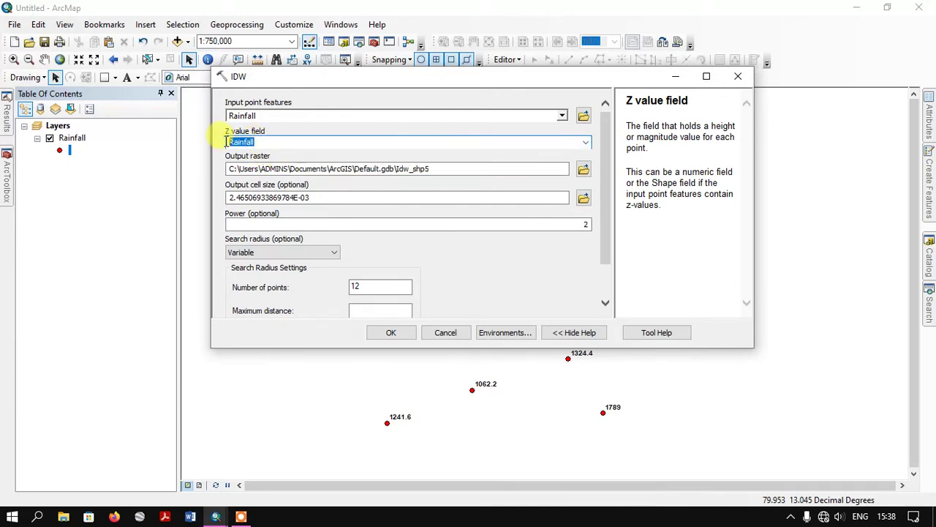
left_click(273, 145)
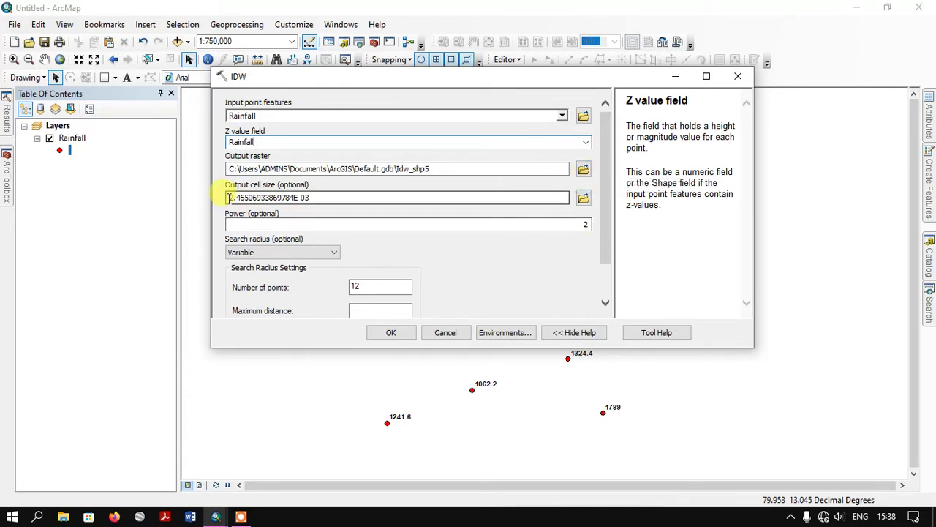
left_click(327, 196)
left_click(497, 259)
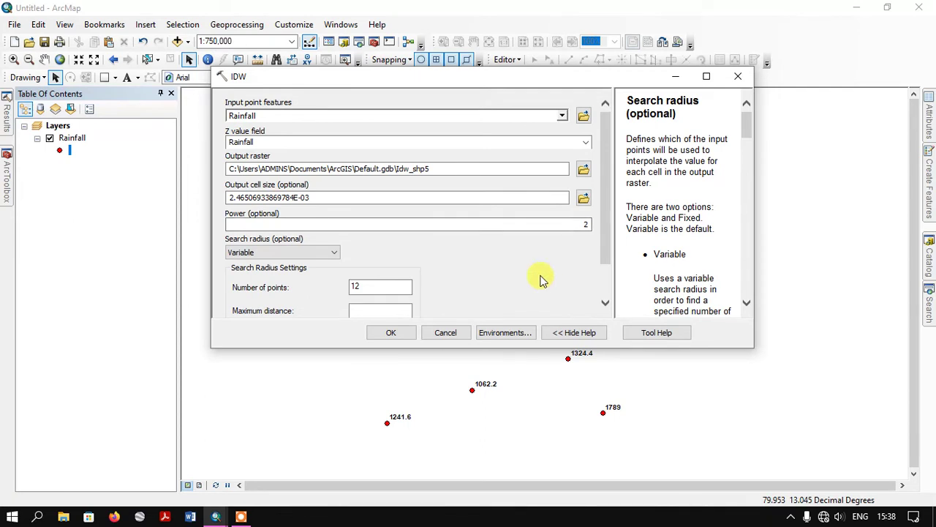
left_click(392, 334)
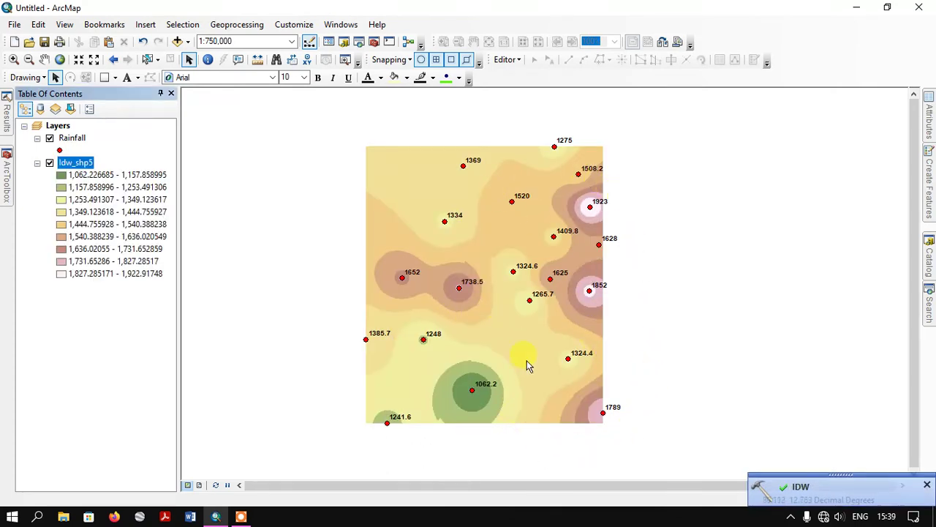
- Zoom to 1:400,000 and back to 1:750,000 to inspect Idw_shp5 around the stations
scroll(519, 300, "up", 2)
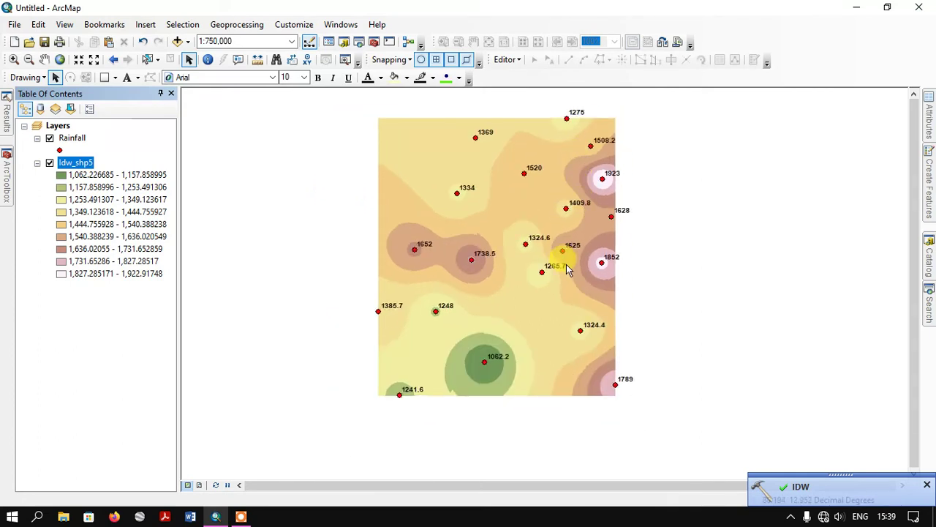
scroll(540, 254, "up", 1)
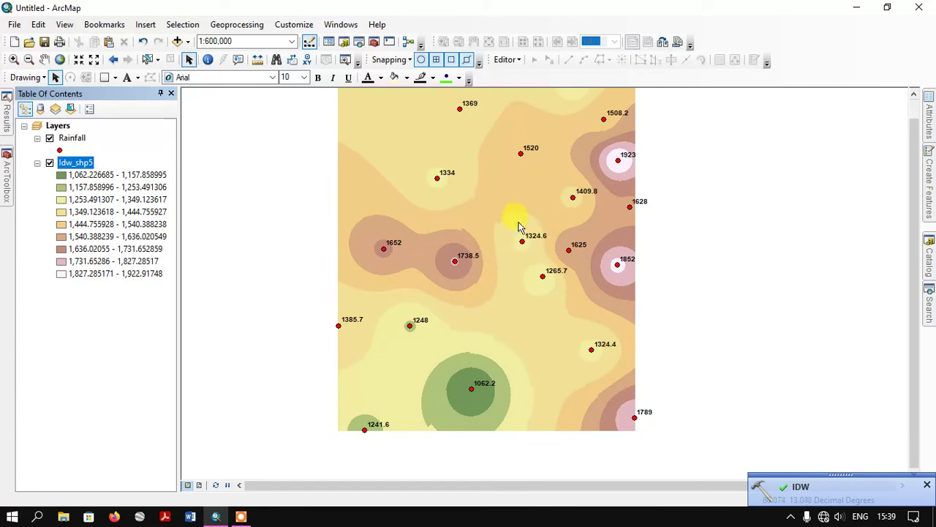
scroll(479, 224, "up", 2)
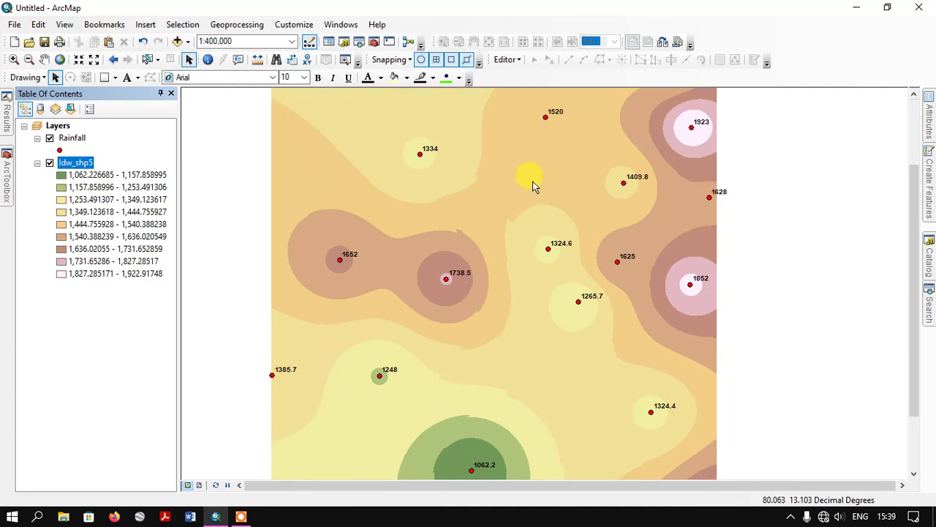
scroll(532, 181, "down", 3)
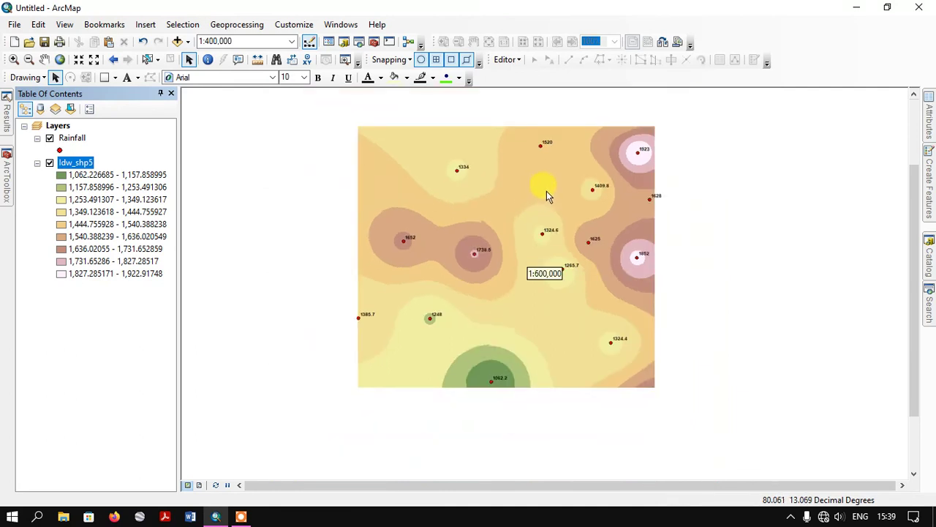
scroll(467, 322, "down", 1)
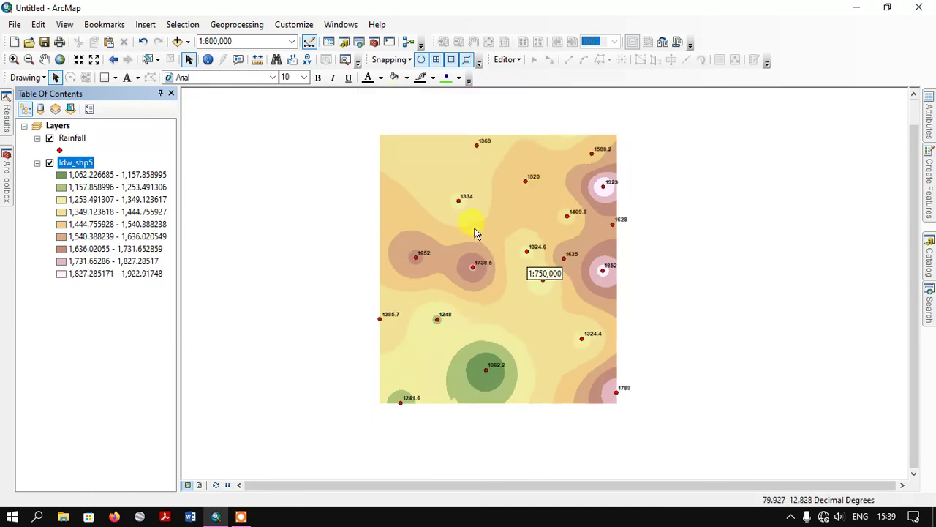
- Apply the light-to-dark blue colour ramp to Idw_shp5's nine classes in Layer Properties Symbology
right_click(85, 161)
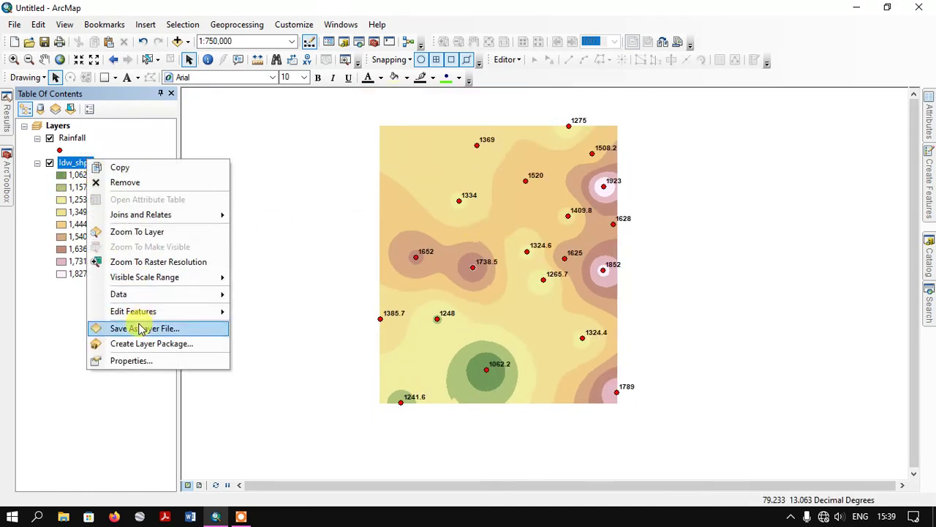
left_click(132, 360)
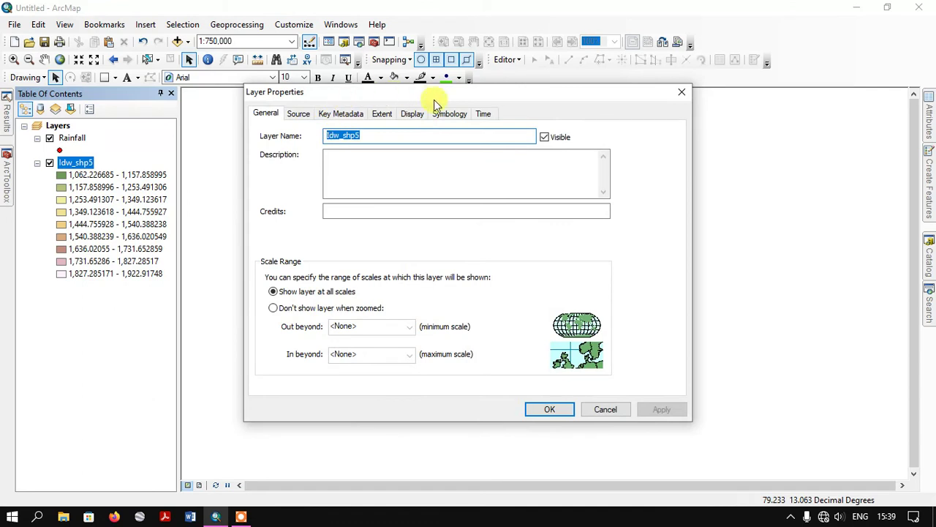
left_click(451, 115)
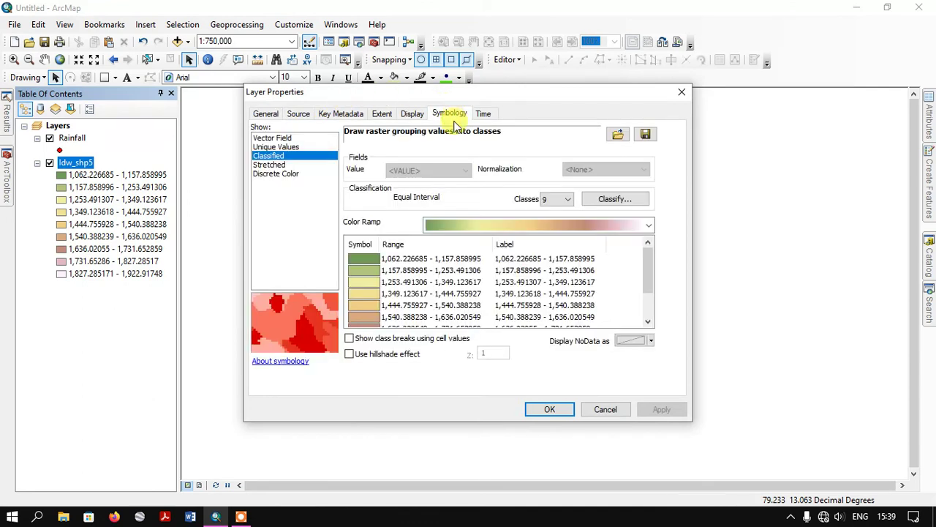
left_click(465, 222)
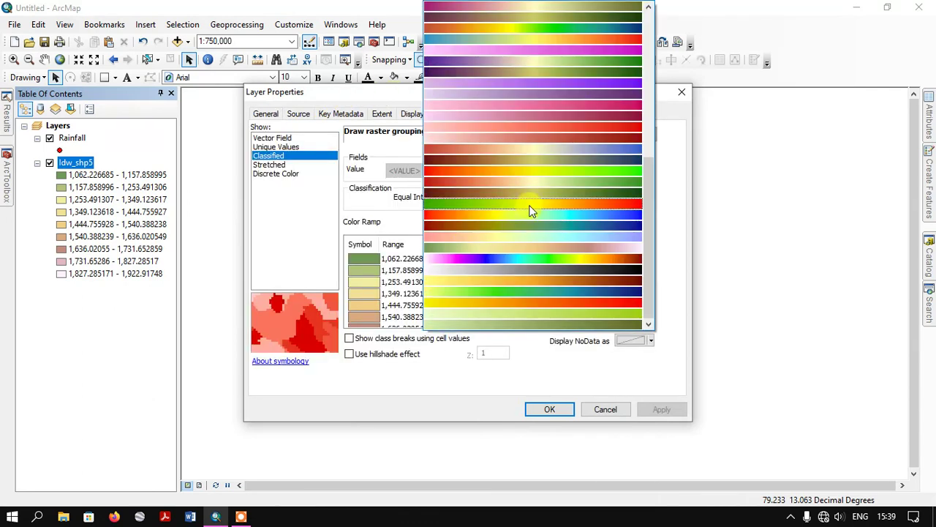
scroll(567, 217, "up", 5)
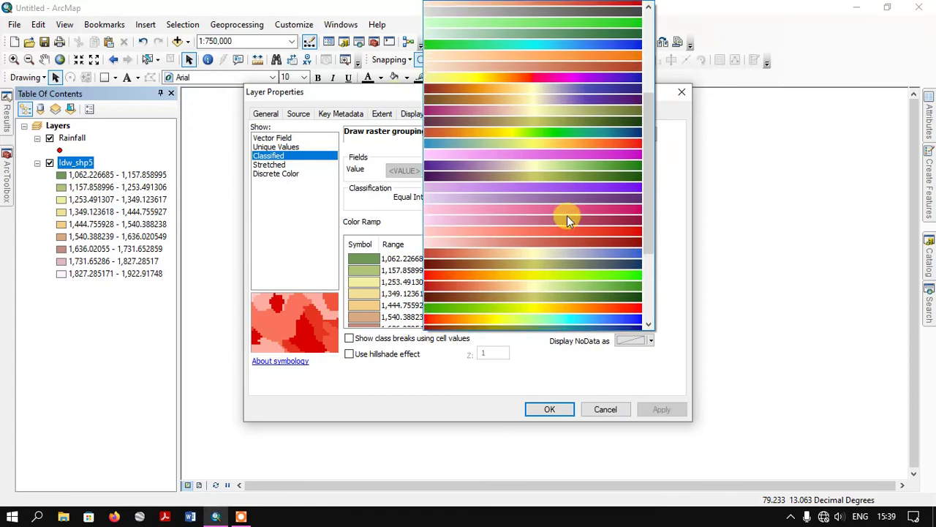
scroll(567, 215, "up", 4)
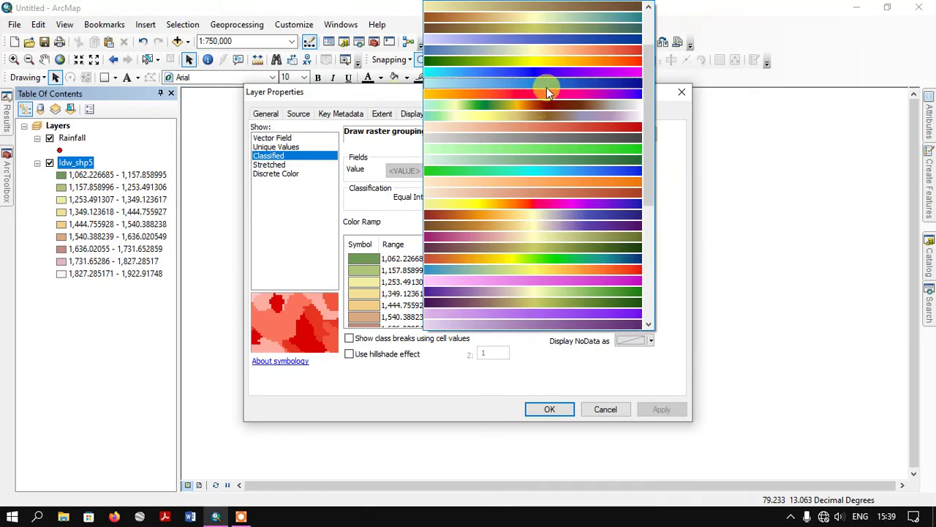
left_click(527, 83)
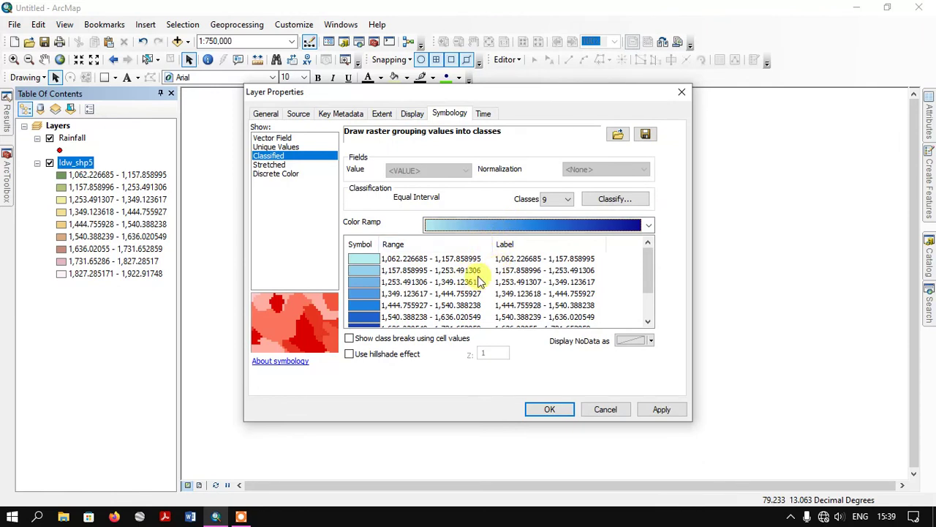
scroll(480, 281, "down", 1)
scroll(487, 282, "up", 1)
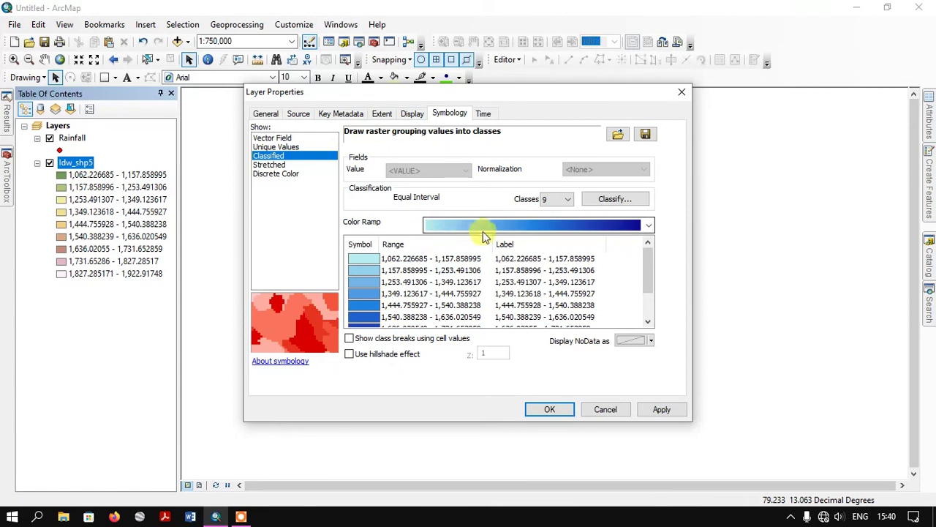
scroll(414, 287, "down", 1)
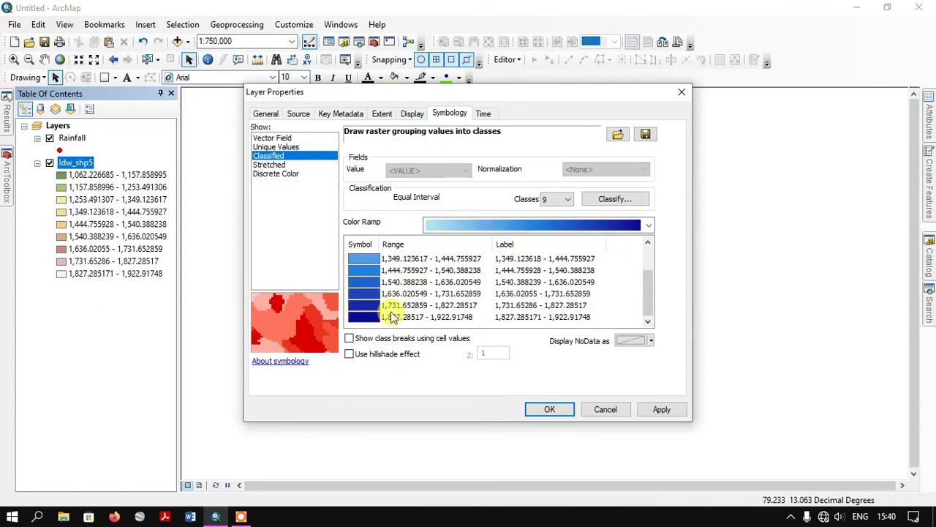
scroll(394, 265, "up", 1)
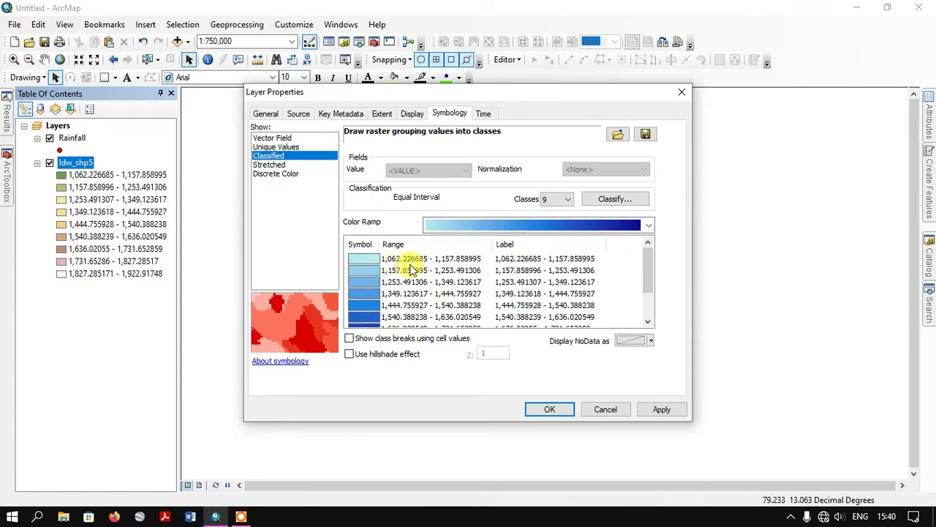
scroll(403, 270, "down", 1)
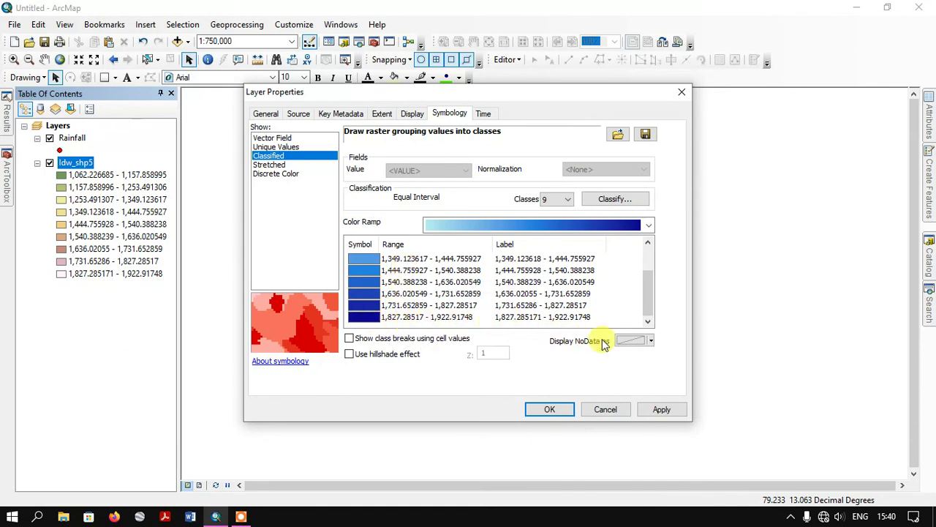
left_click(662, 409)
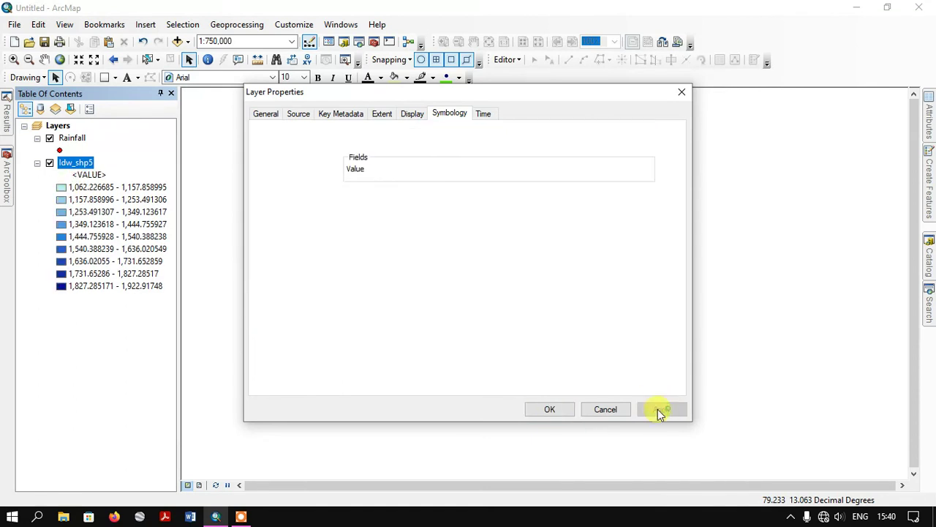
- Confirm the blue symbology and zoom around the blue-shaded rainfall surface and station values
left_click(538, 408)
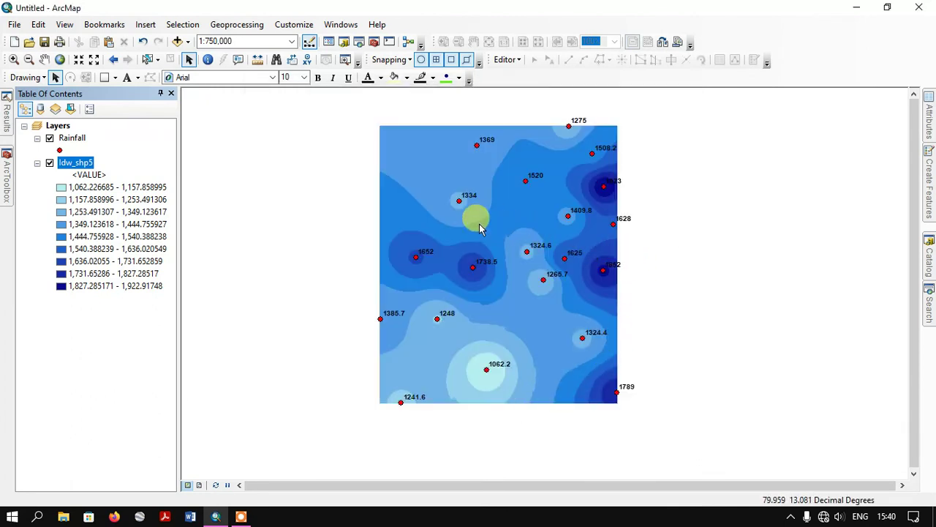
scroll(479, 228, "down", 1)
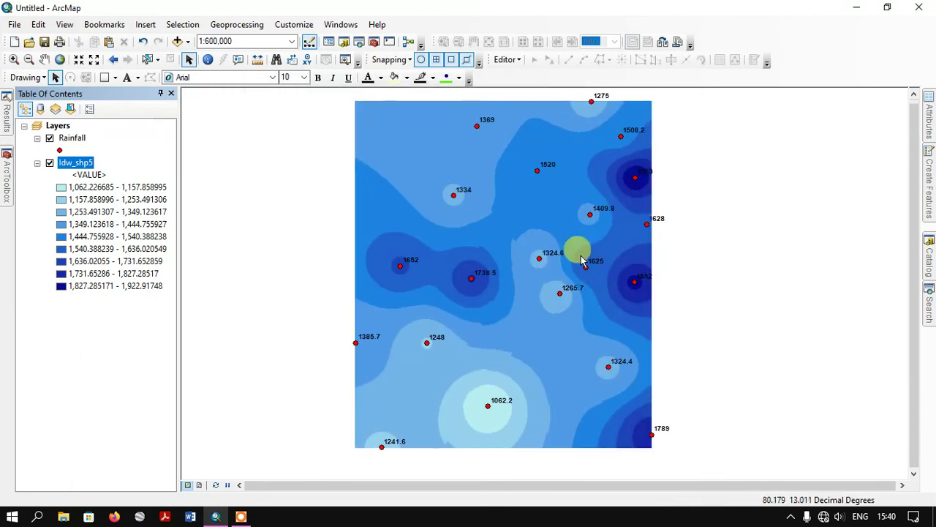
scroll(497, 296, "down", 1)
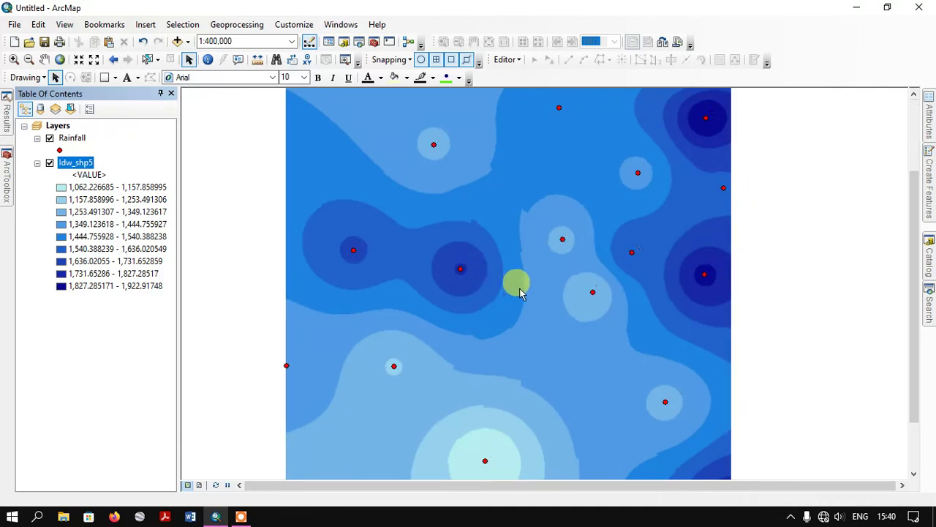
scroll(574, 249, "up", 1)
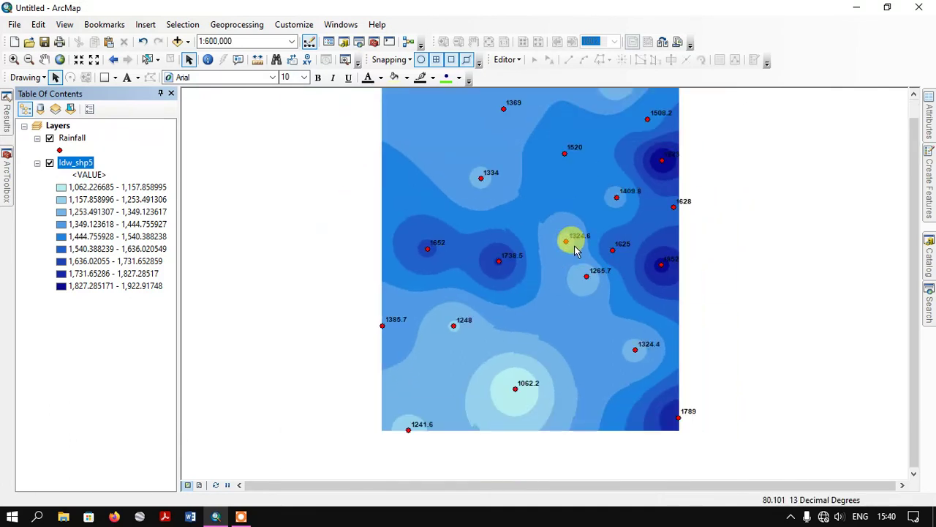